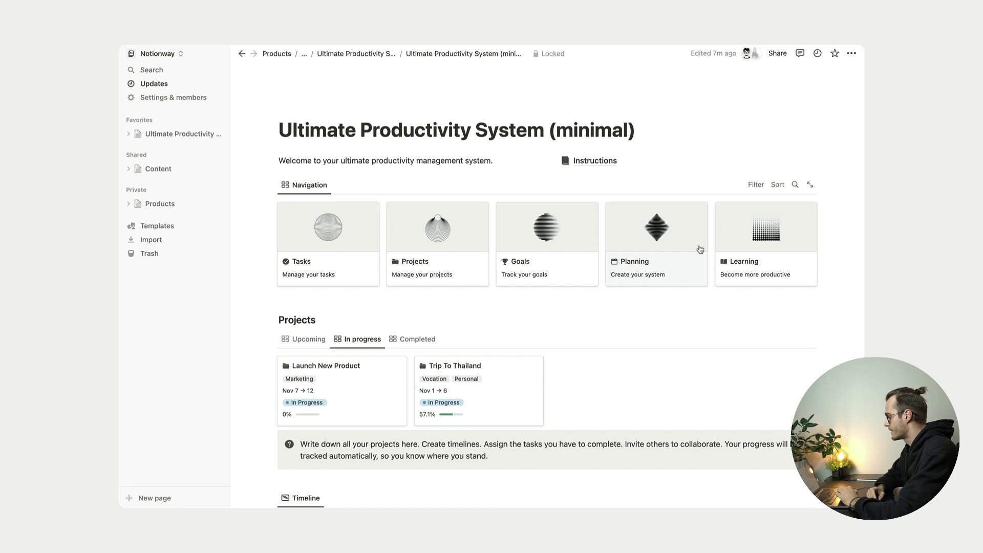
# Scroll down to Projects and toggle between the upcoming and in-progress project views
pyautogui.scroll(-1, 700, 249)
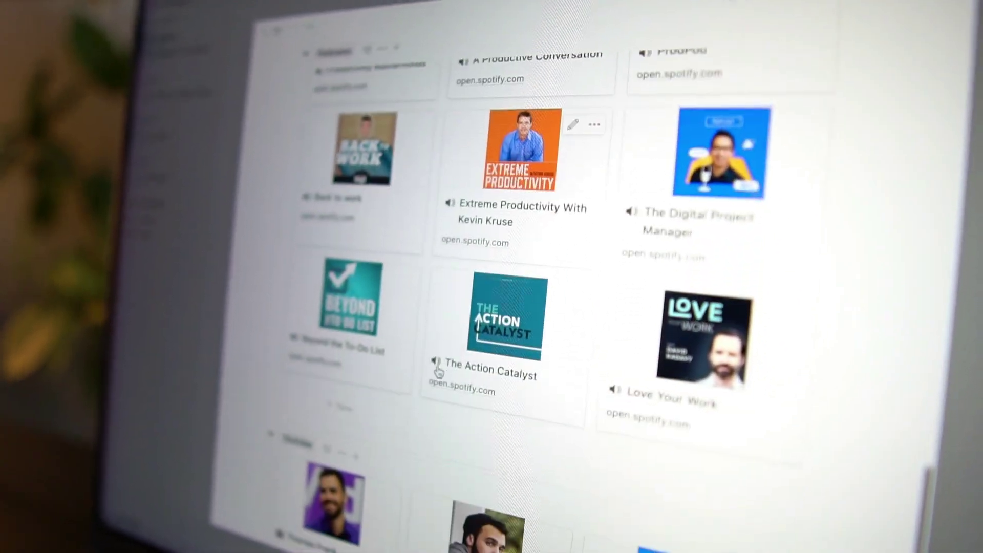
pyautogui.scroll(-10, 438, 368)
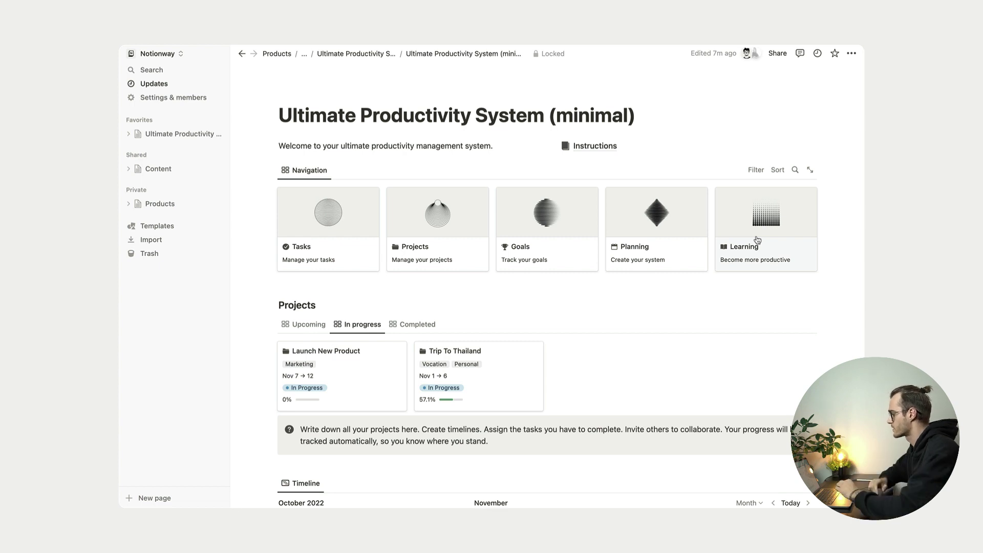
pyautogui.scroll(-2, 757, 240)
pyautogui.scroll(-4, 757, 240)
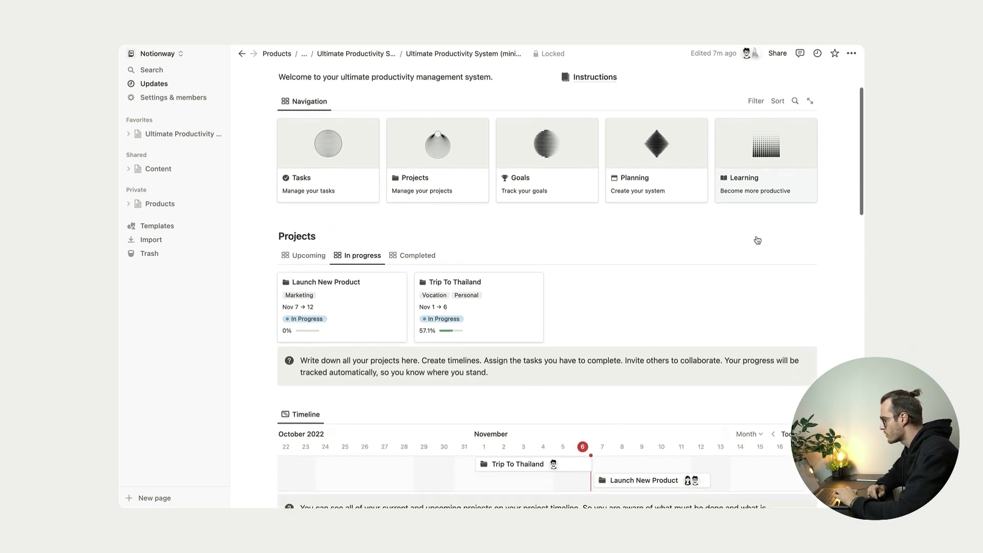
pyautogui.scroll(-1, 709, 237)
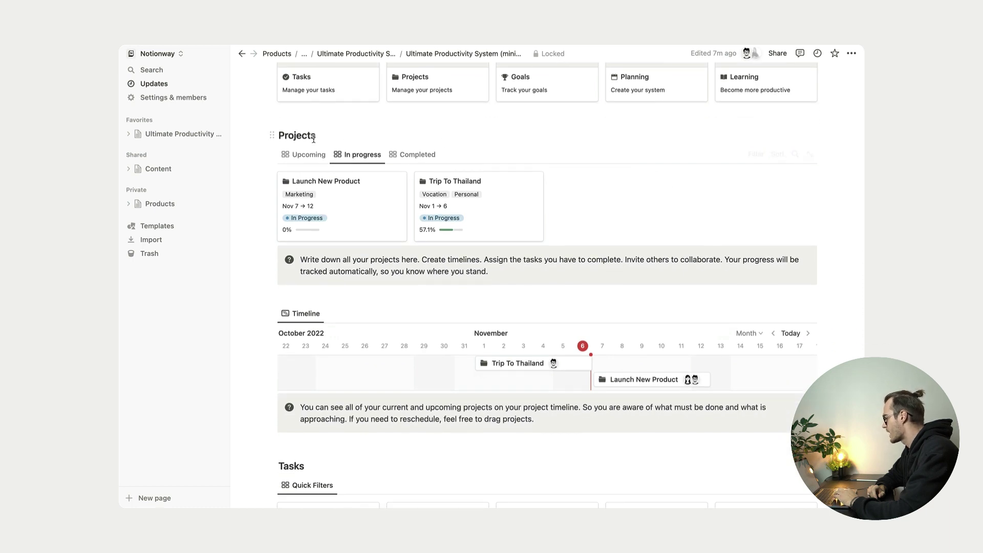
pyautogui.click(309, 155)
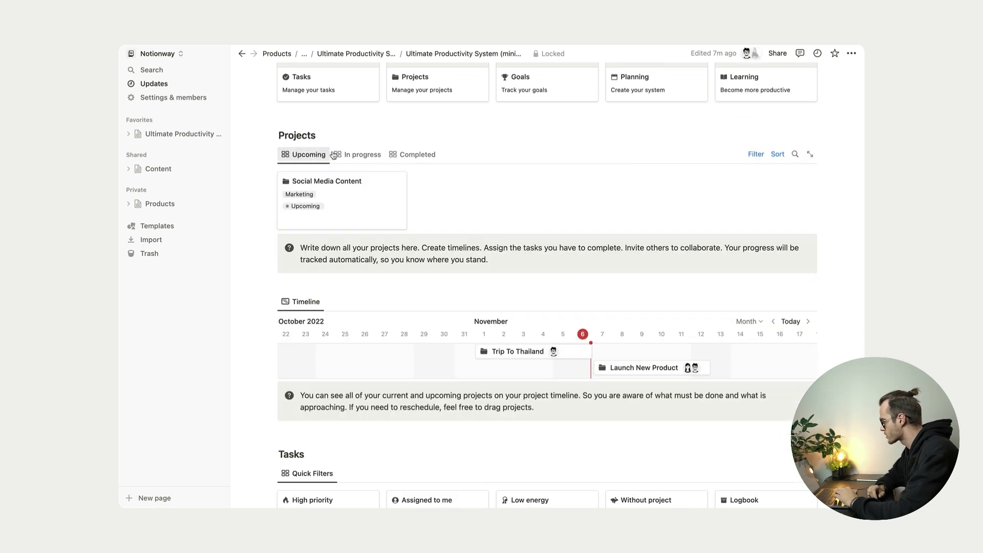
pyautogui.click(358, 154)
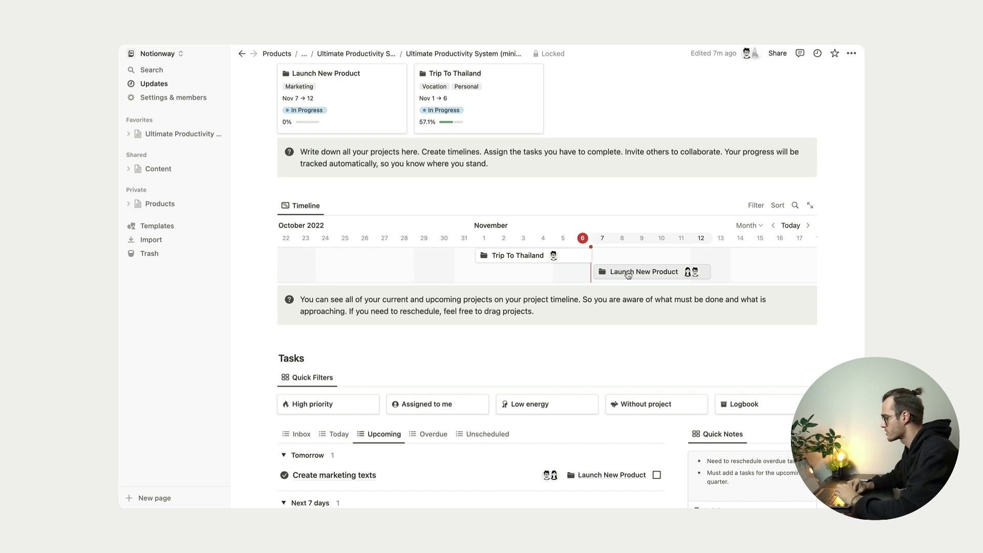
# Unlock the page and shift the Launch New Product timeline bar one day later
pyautogui.moveTo(629, 275); pyautogui.dragTo(654, 275)
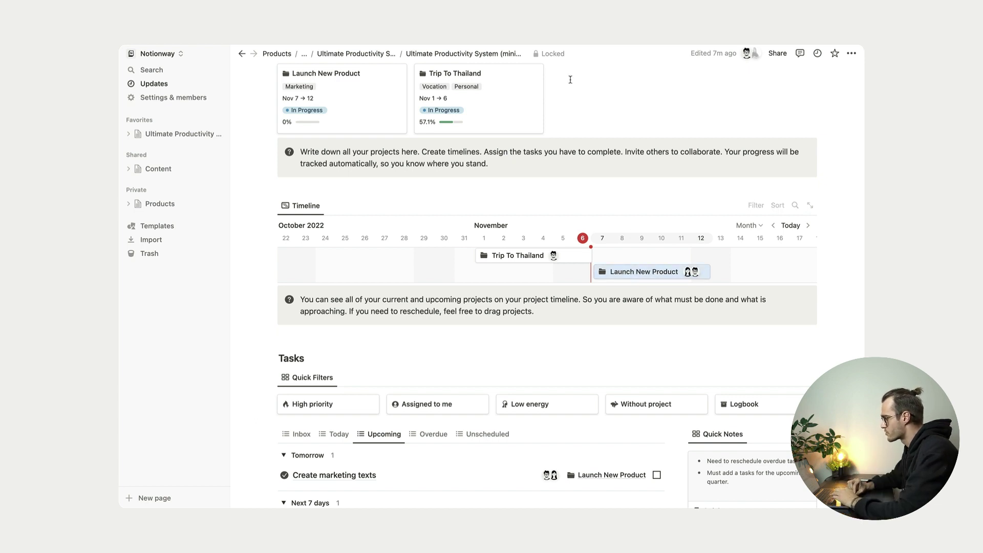
pyautogui.click(549, 53)
pyautogui.scroll(-1, 628, 270)
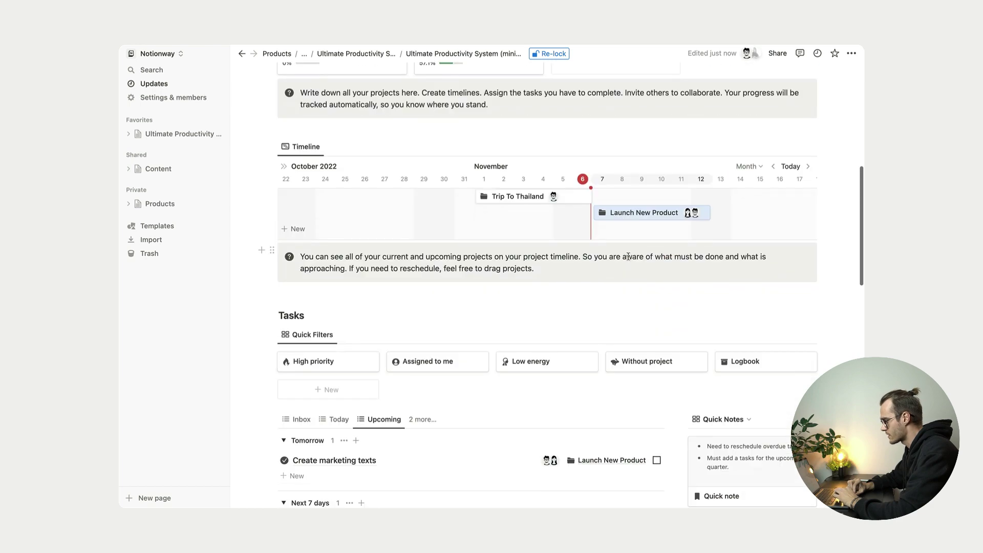
pyautogui.moveTo(619, 212); pyautogui.dragTo(639, 216)
pyautogui.scroll(1, 640, 217)
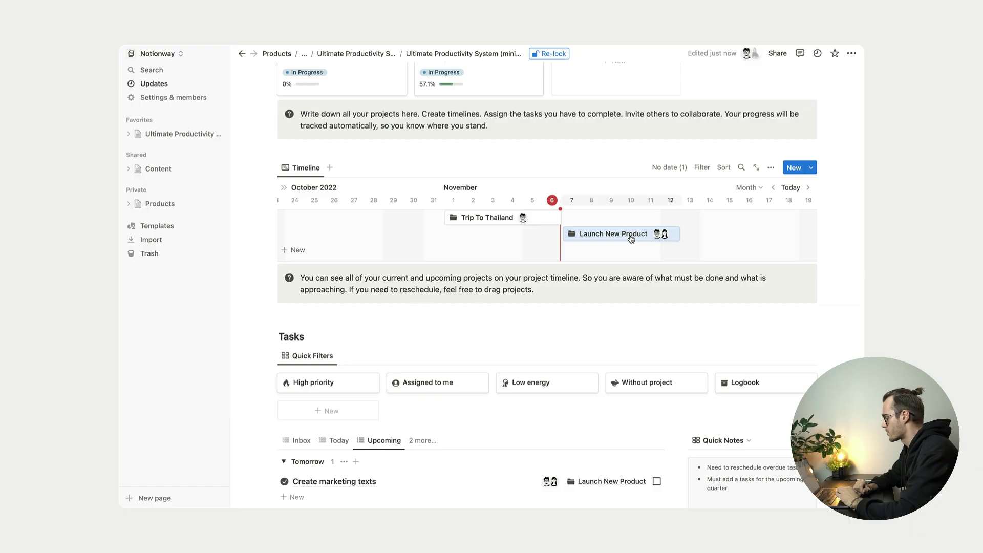
# Scroll down the dashboard to the Tasks section and its Quick Filters cards
pyautogui.scroll(-5, 635, 235)
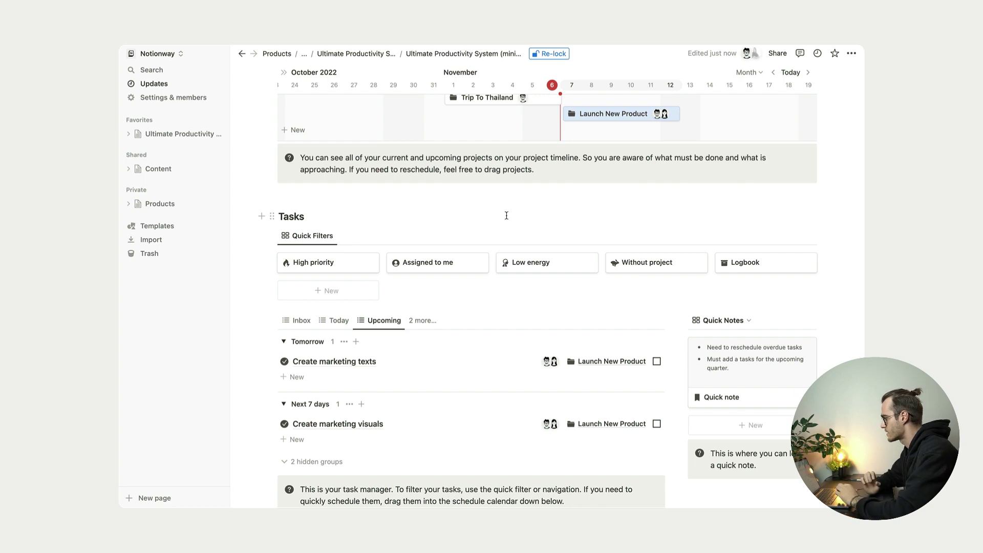
pyautogui.scroll(-4, 470, 246)
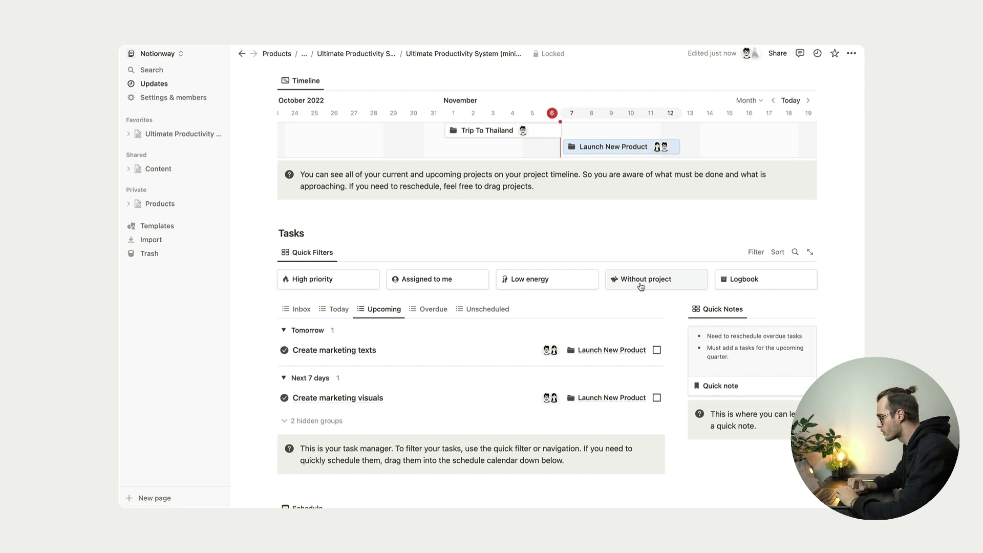
# Open the High priority quick filter and scroll through its tasks grouped by project
pyautogui.click(352, 283)
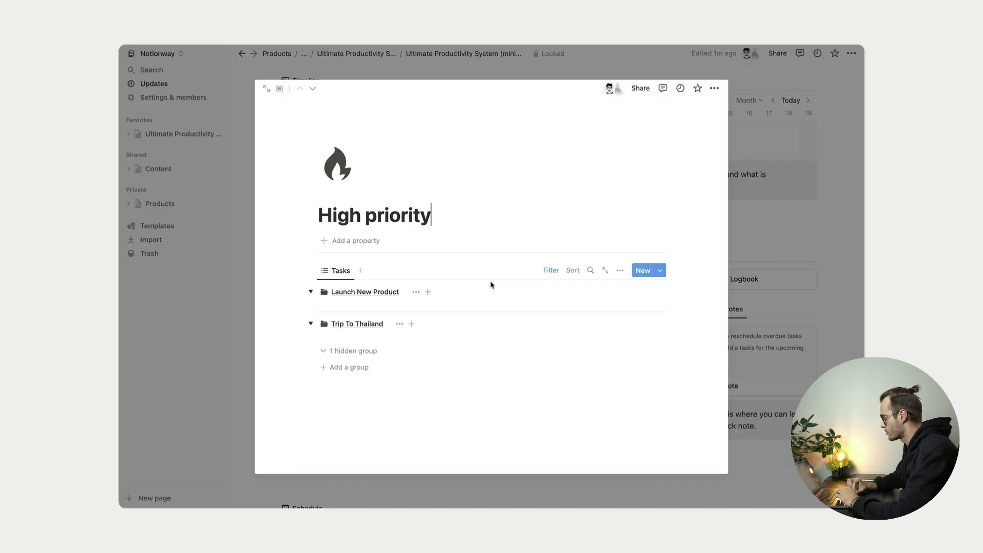
pyautogui.scroll(-2, 489, 284)
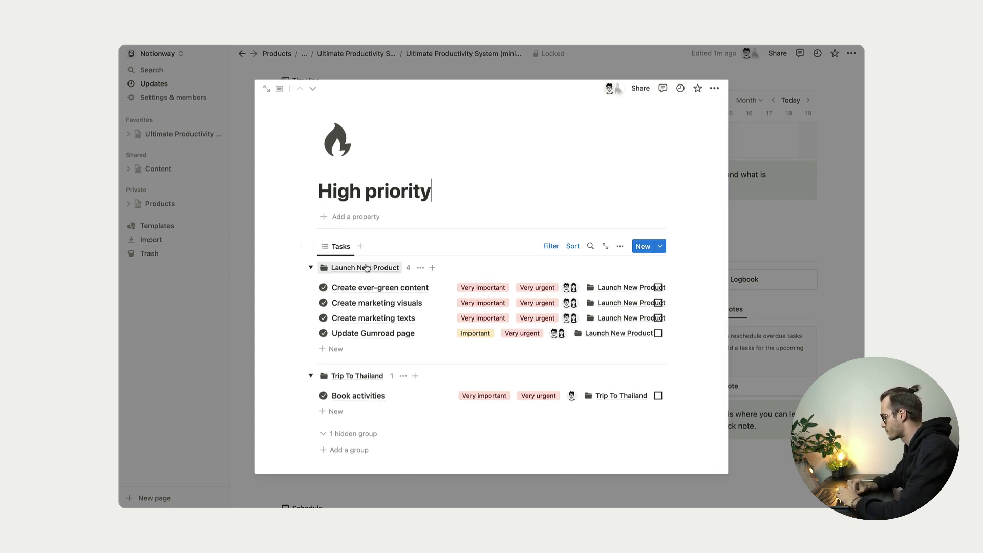
pyautogui.scroll(-1, 399, 308)
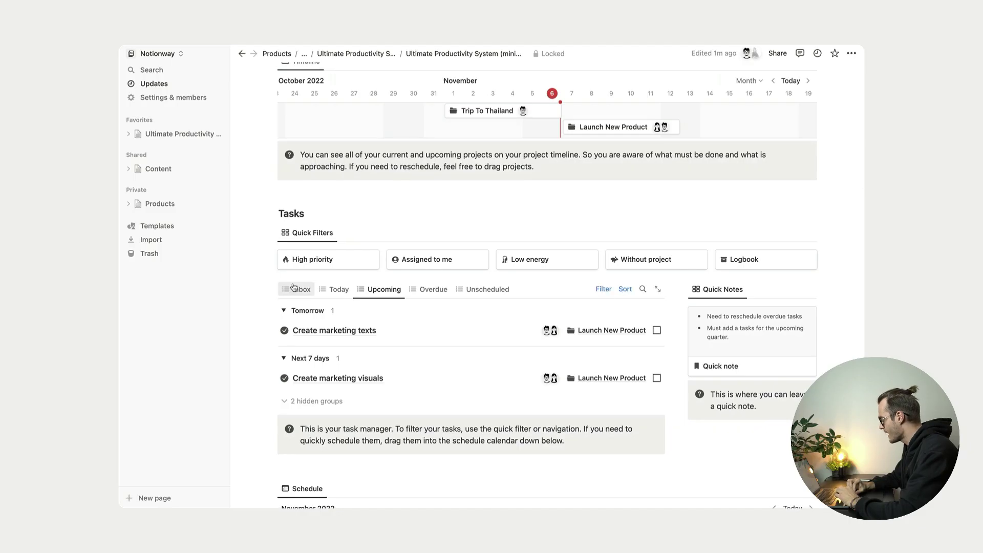
# Cycle through the Inbox, Today, Upcoming, Overdue and Unscheduled task lists
pyautogui.click(288, 290)
pyautogui.click(335, 289)
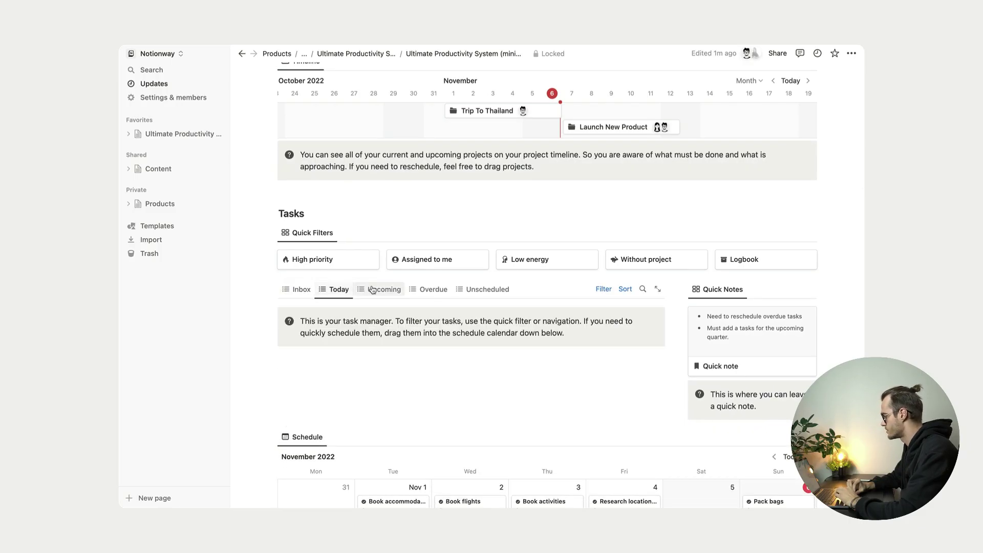
pyautogui.click(373, 289)
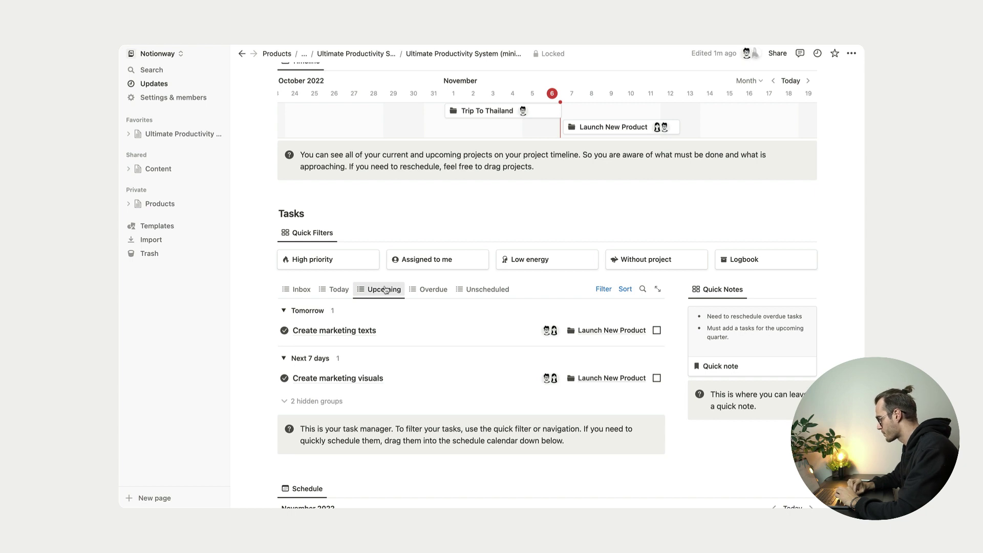
pyautogui.click(422, 291)
pyautogui.click(471, 290)
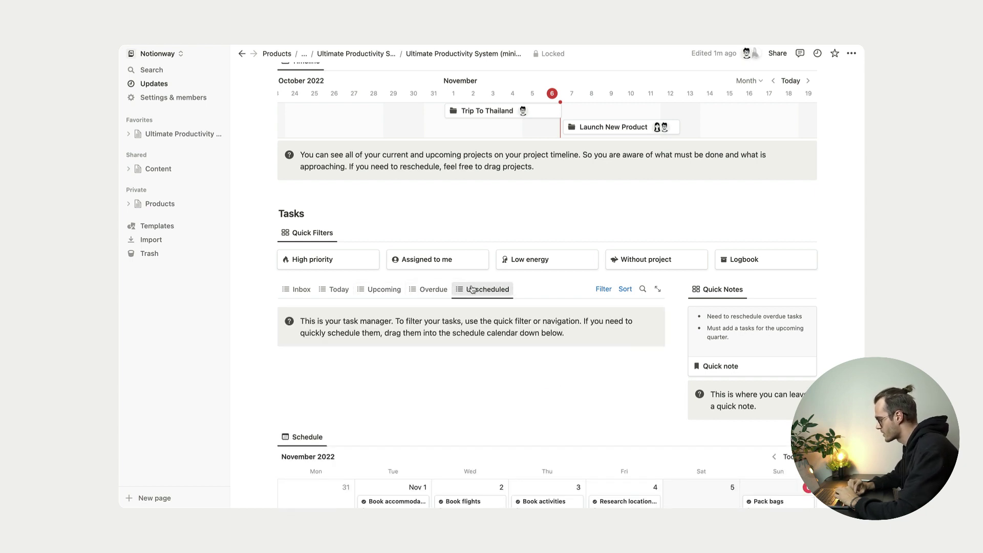
# Unlock the dashboard and list Today's tasks: Book activities, Get medical insurance, Pack bags
pyautogui.click(549, 54)
pyautogui.click(339, 336)
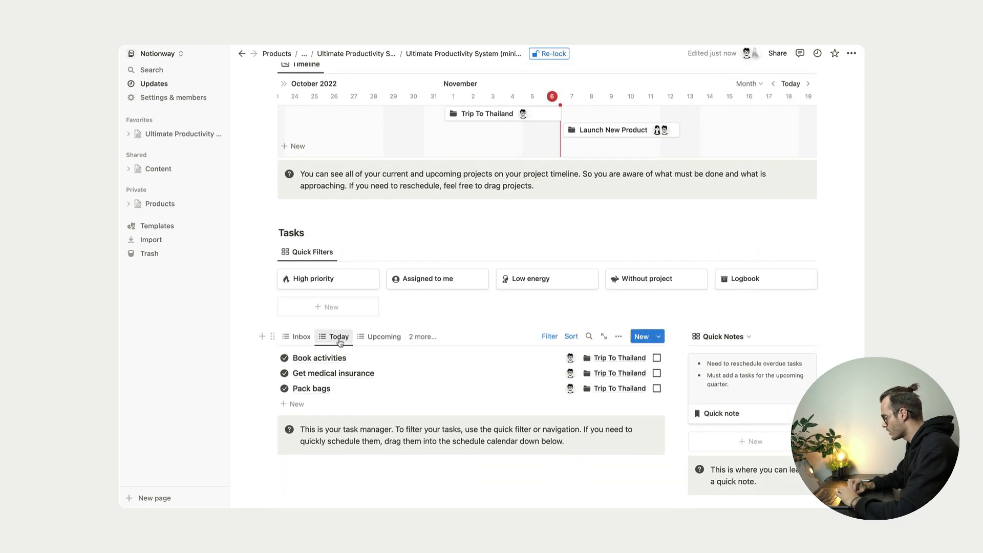
pyautogui.scroll(-3, 339, 337)
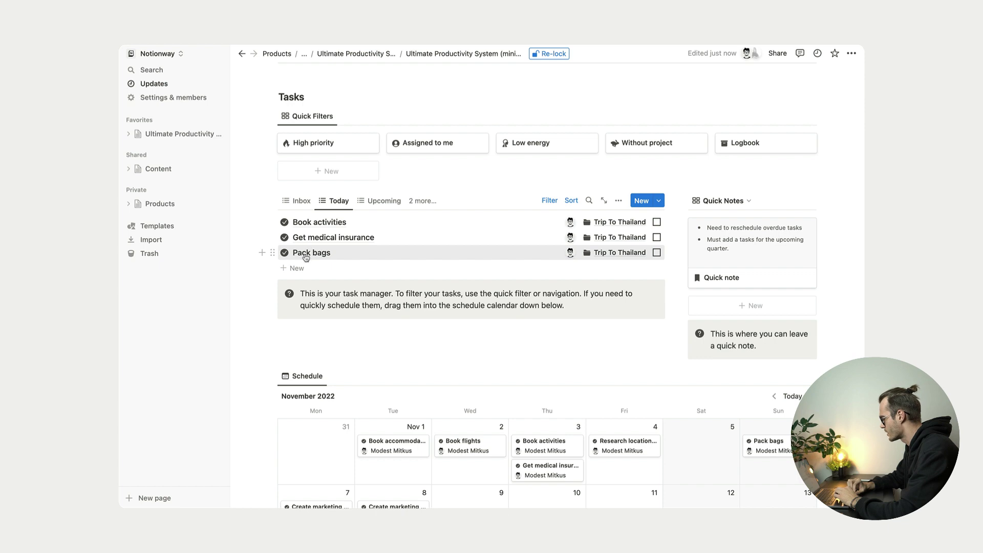
# Move Pack bags from Sun 6 to Sun 13, check Upcoming, then return it to Sun 6
pyautogui.scroll(-3, 324, 257)
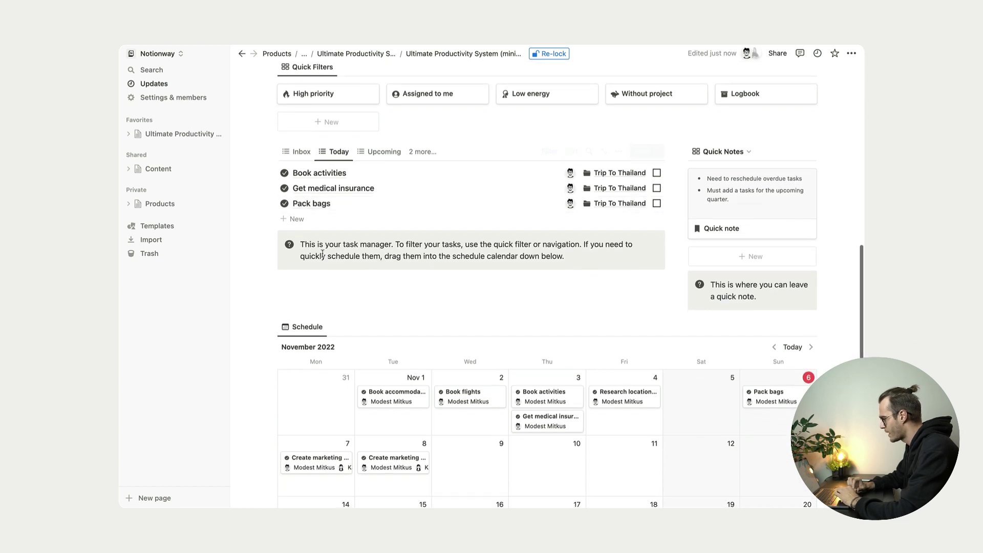
pyautogui.scroll(-1, 753, 372)
pyautogui.moveTo(777, 358); pyautogui.dragTo(776, 407)
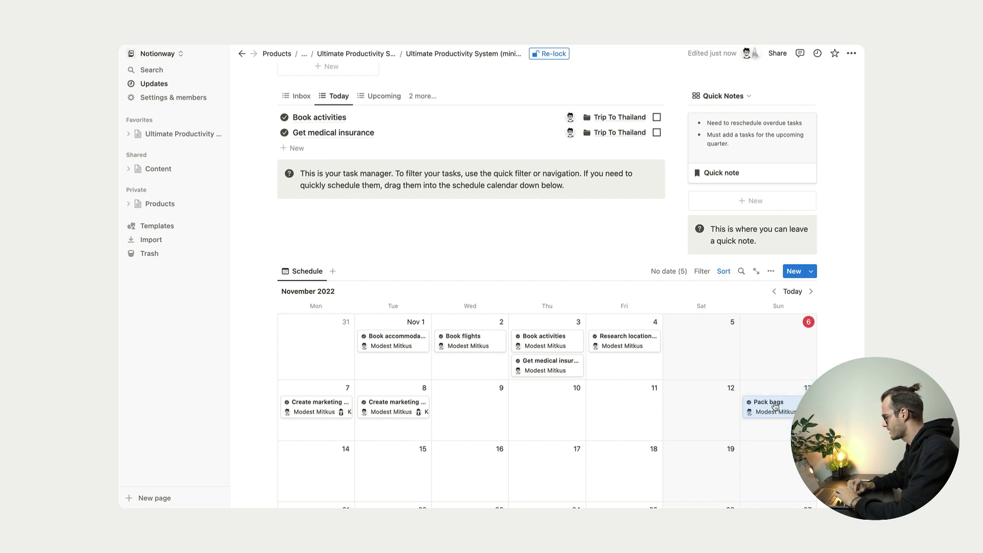
pyautogui.click(380, 96)
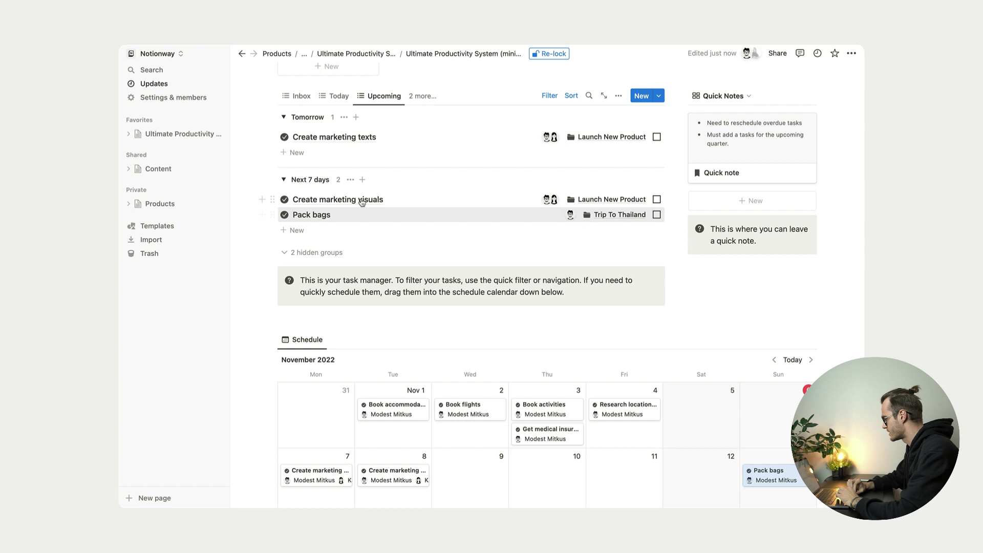
pyautogui.click(337, 95)
pyautogui.moveTo(774, 405); pyautogui.dragTo(777, 356)
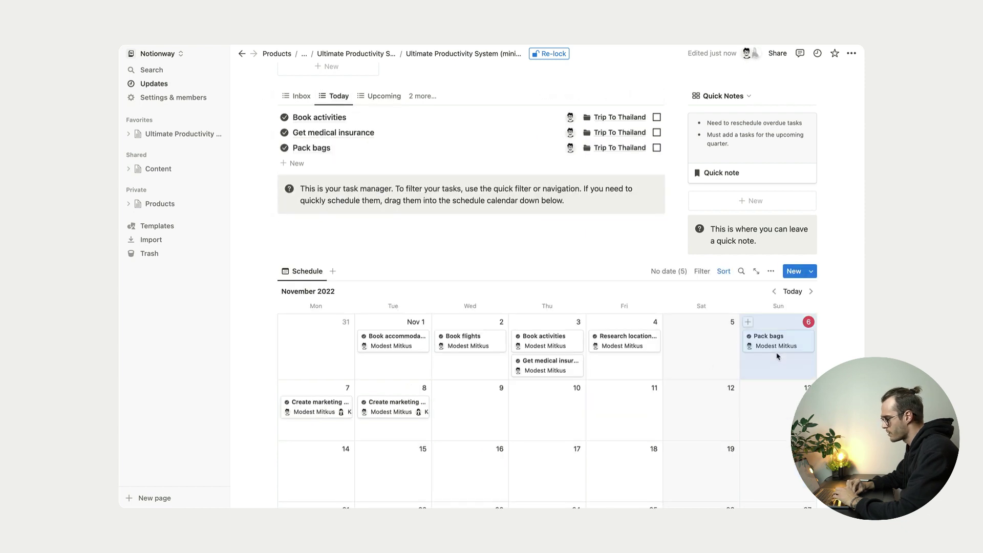
pyautogui.scroll(3, 568, 352)
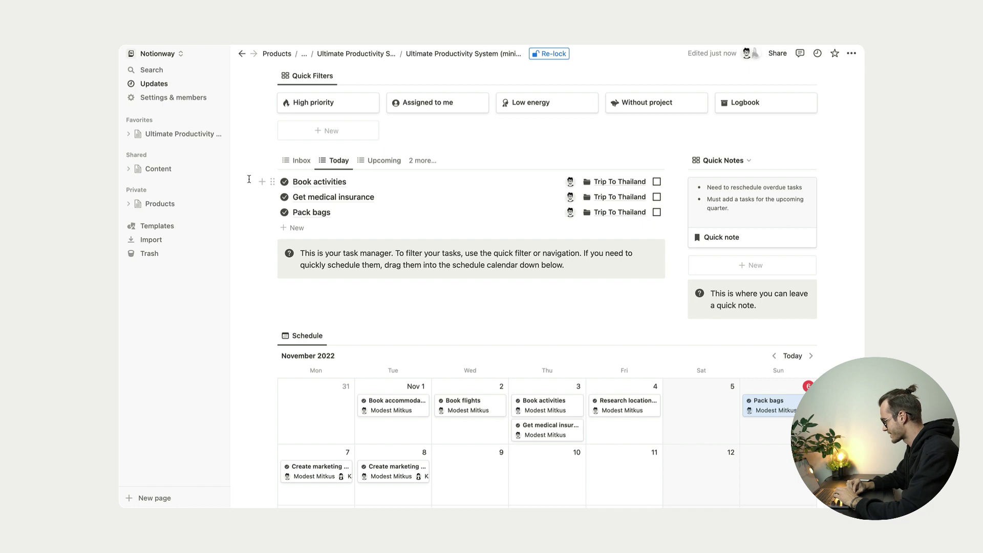
# Select the three Today tasks, drag them onto Mon 7, and confirm under Upcoming
pyautogui.moveTo(249, 179); pyautogui.dragTo(364, 215)
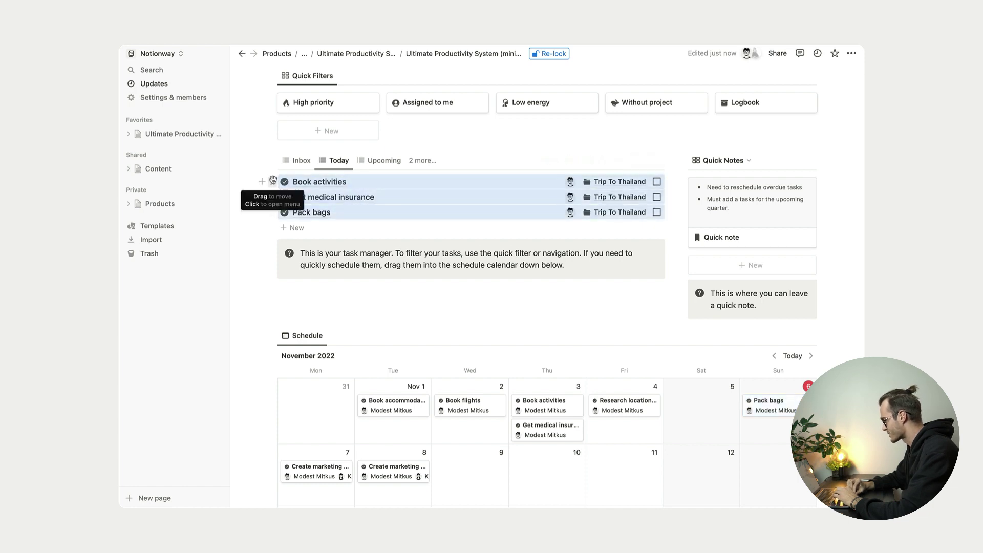
pyautogui.moveTo(273, 180); pyautogui.dragTo(310, 440)
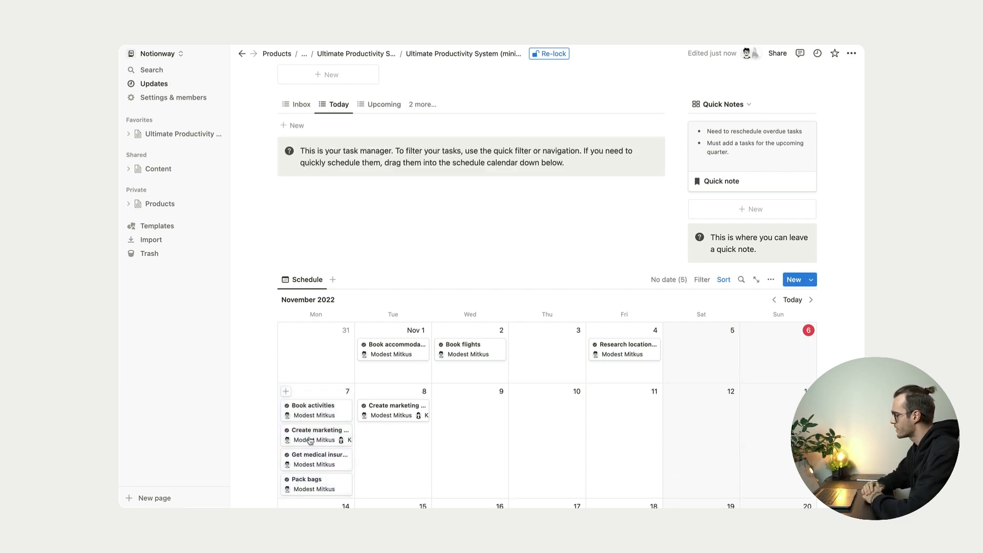
pyautogui.click(380, 107)
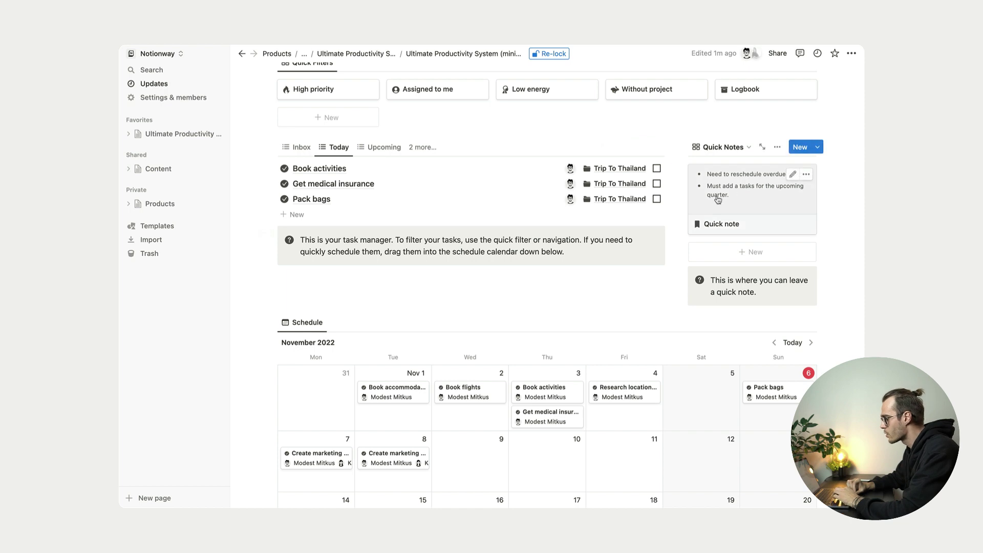
# Scroll back up to the Tasks heading and Schedule calendar showing today's three tasks
pyautogui.scroll(1, 717, 214)
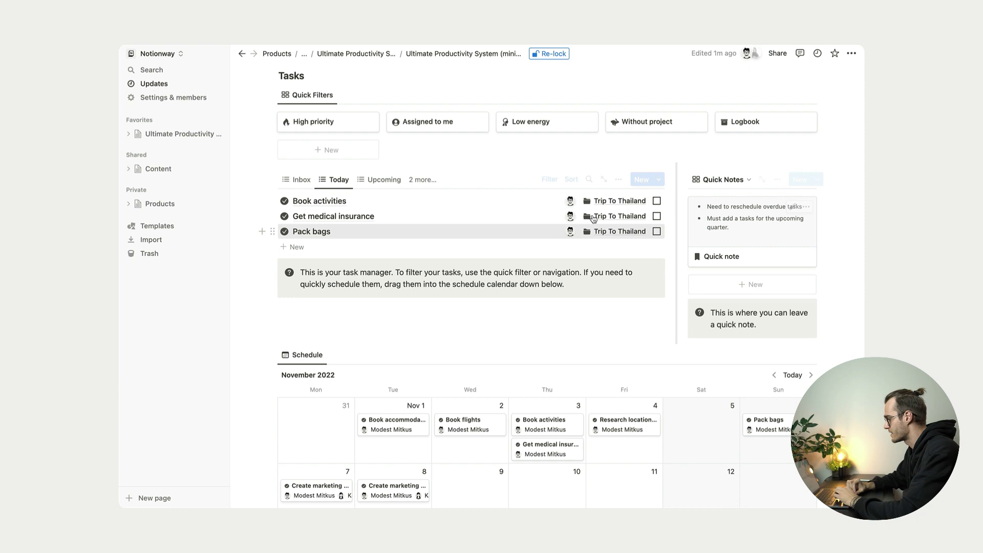
pyautogui.scroll(3, 575, 210)
# Scroll through the minimal dashboard's schedule and goals sections and back up
pyautogui.scroll(-8, 575, 213)
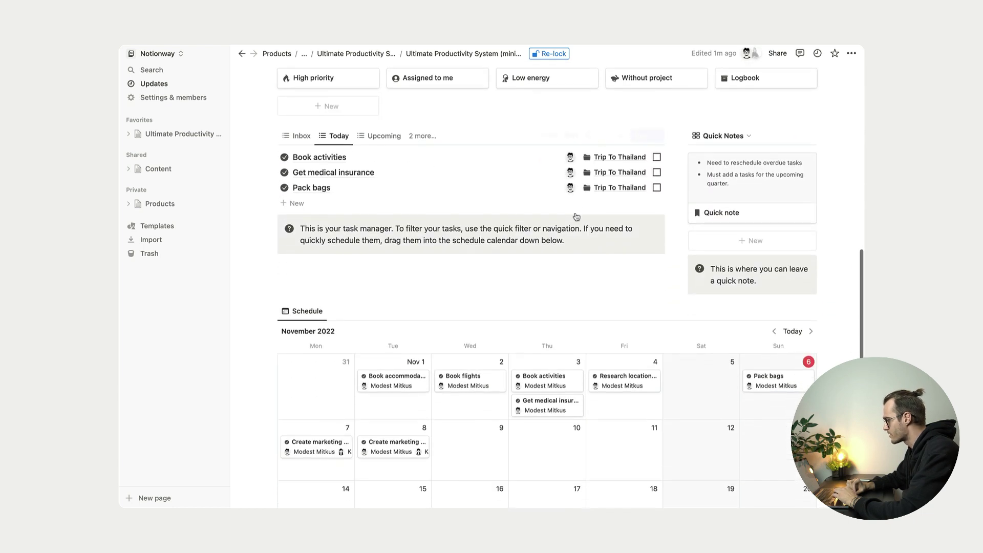
pyautogui.scroll(-3, 576, 217)
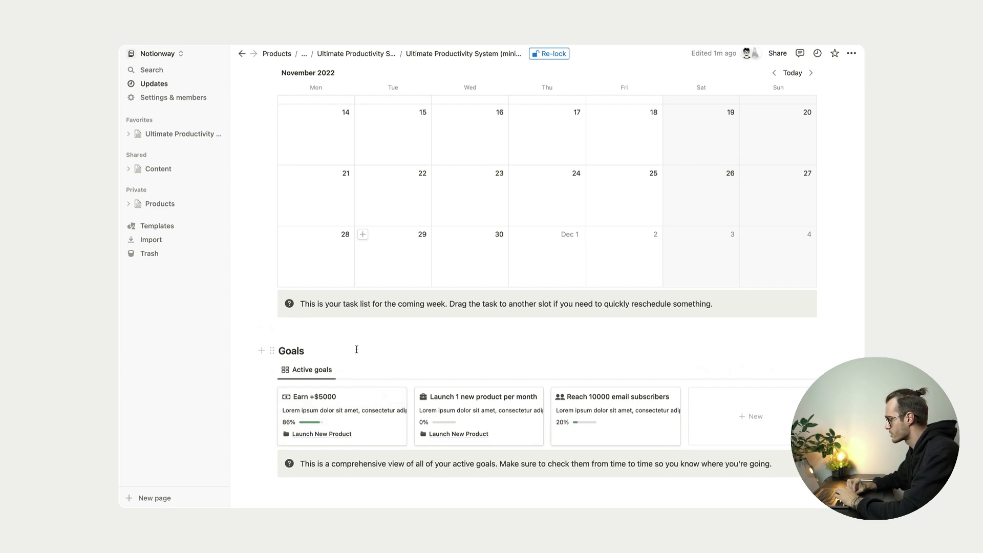
pyautogui.scroll(20, 435, 324)
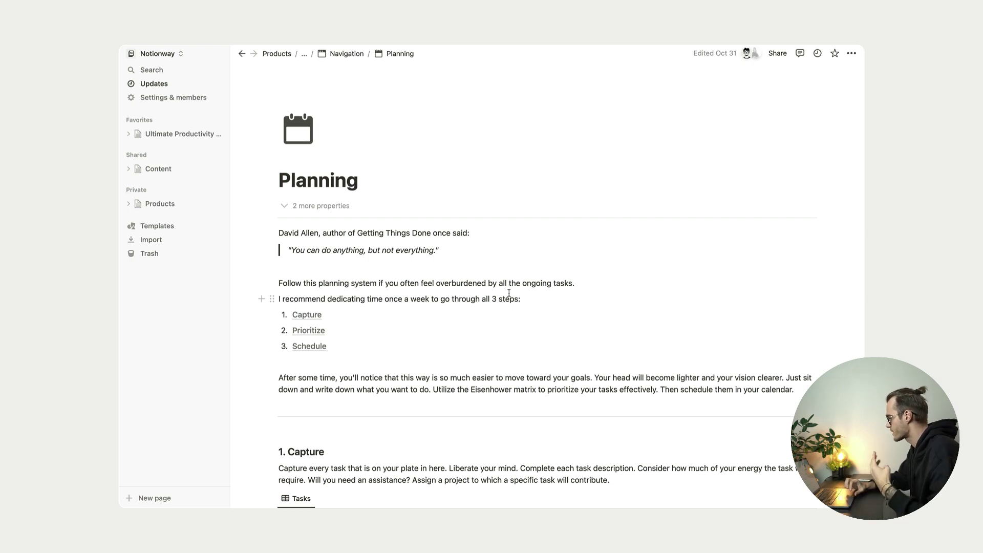
pyautogui.scroll(-5, 509, 292)
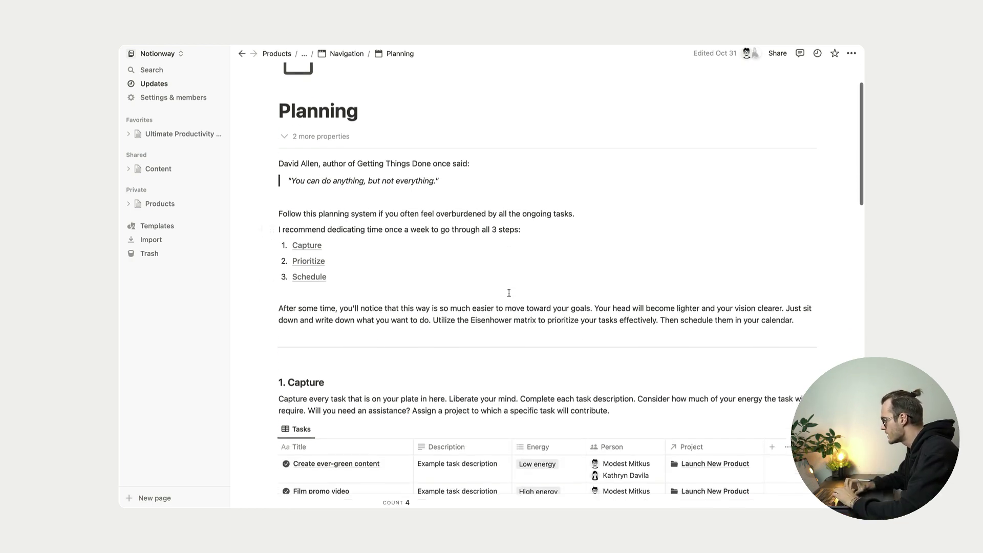
pyautogui.scroll(-2, 371, 290)
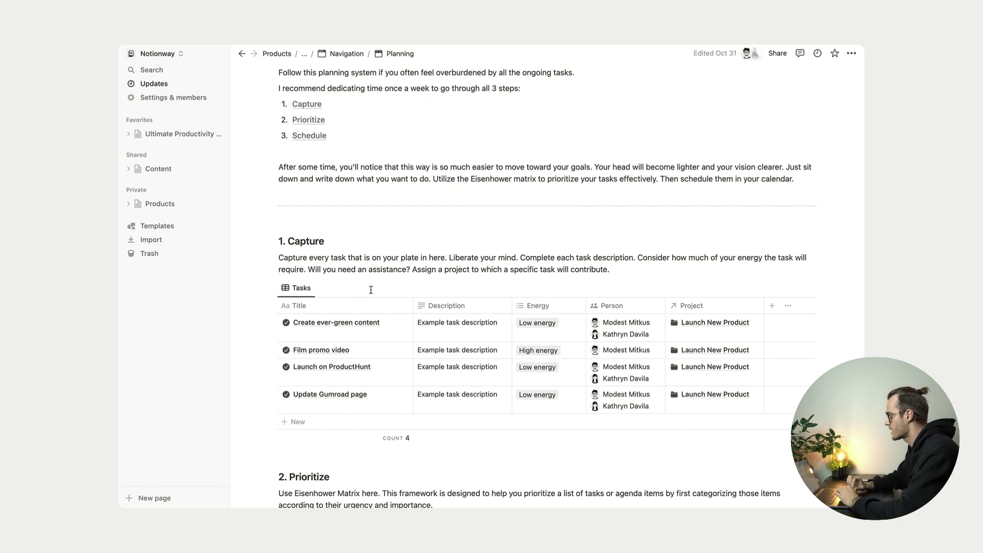
pyautogui.scroll(-1, 370, 290)
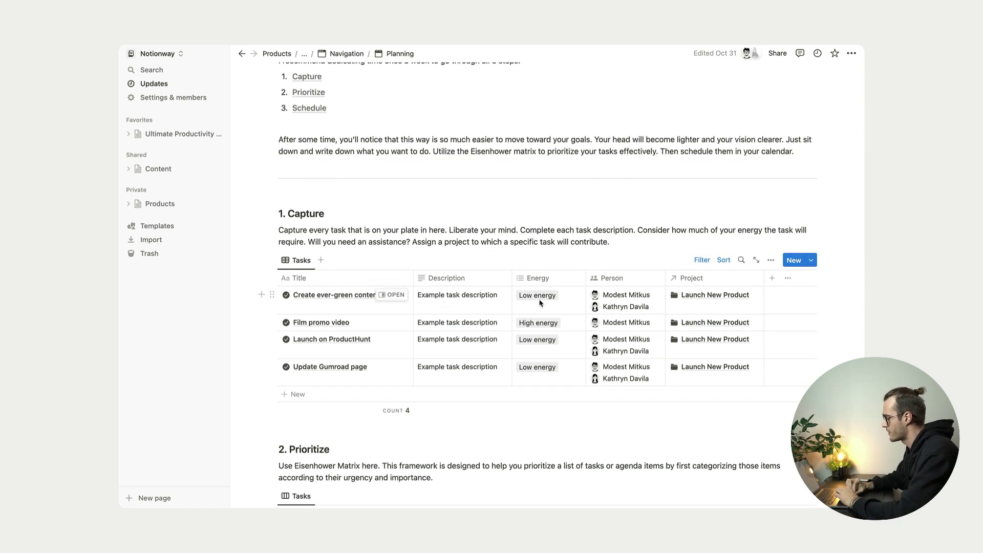
pyautogui.scroll(-1, 540, 303)
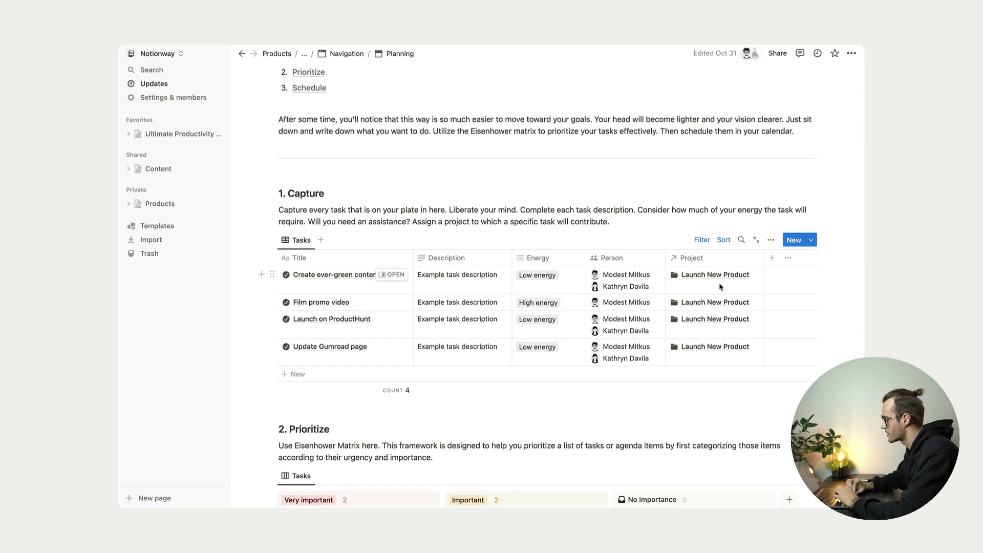
pyautogui.scroll(-1, 716, 280)
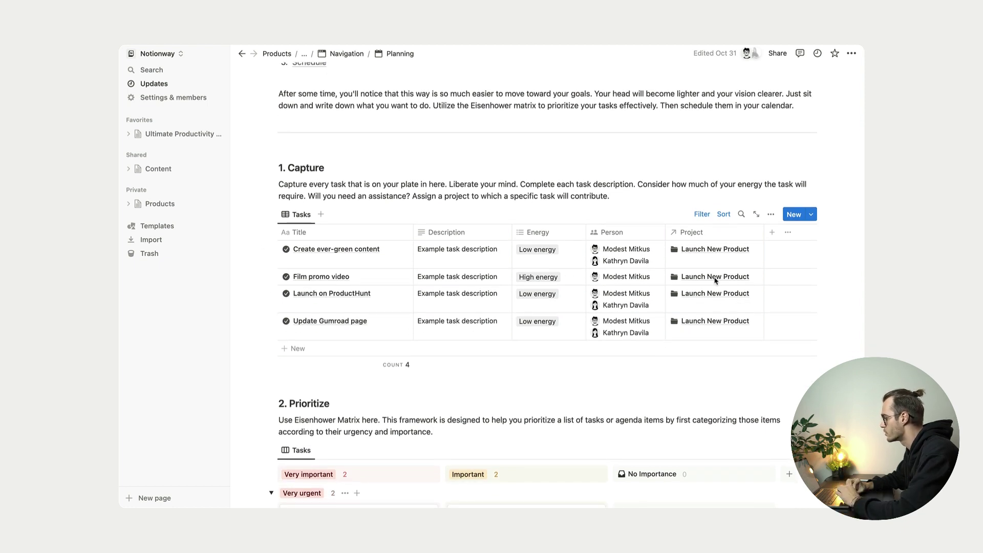
pyautogui.scroll(-2, 716, 280)
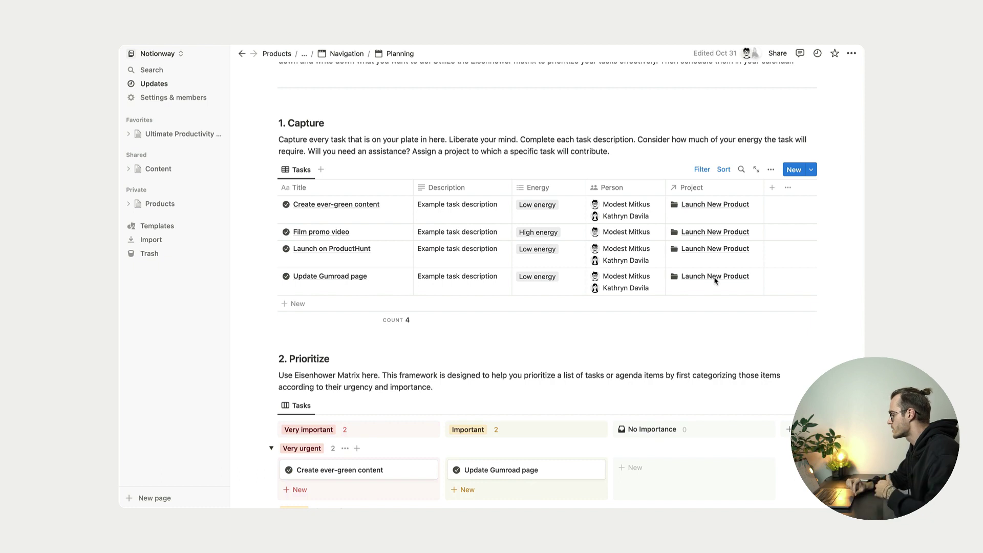
pyautogui.scroll(-4, 716, 280)
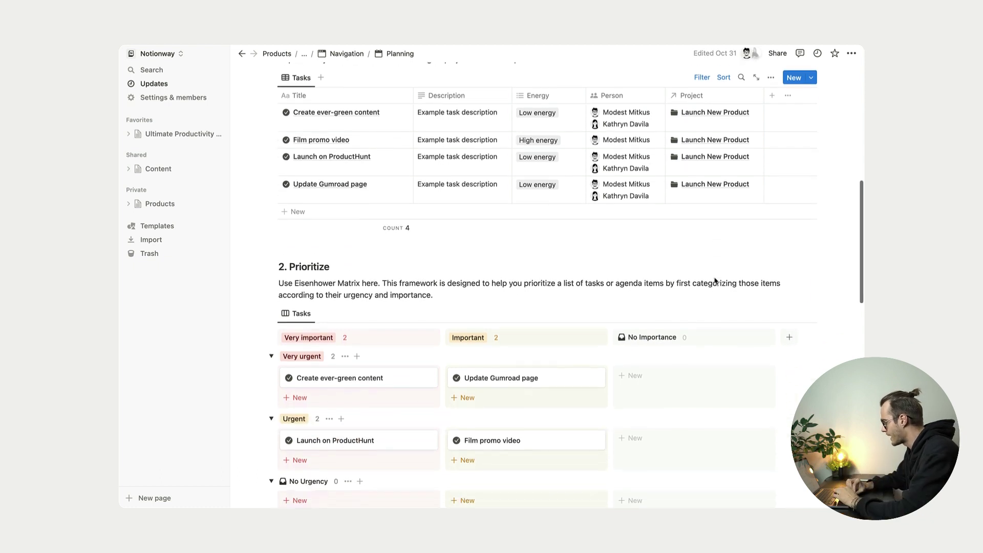
pyautogui.scroll(-3, 333, 276)
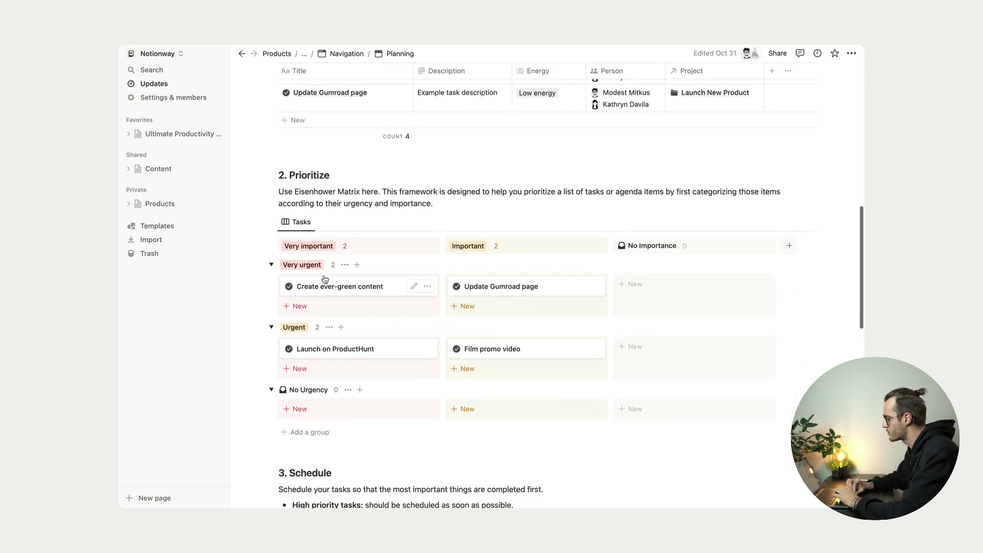
pyautogui.scroll(4, 494, 194)
pyautogui.scroll(-5, 494, 193)
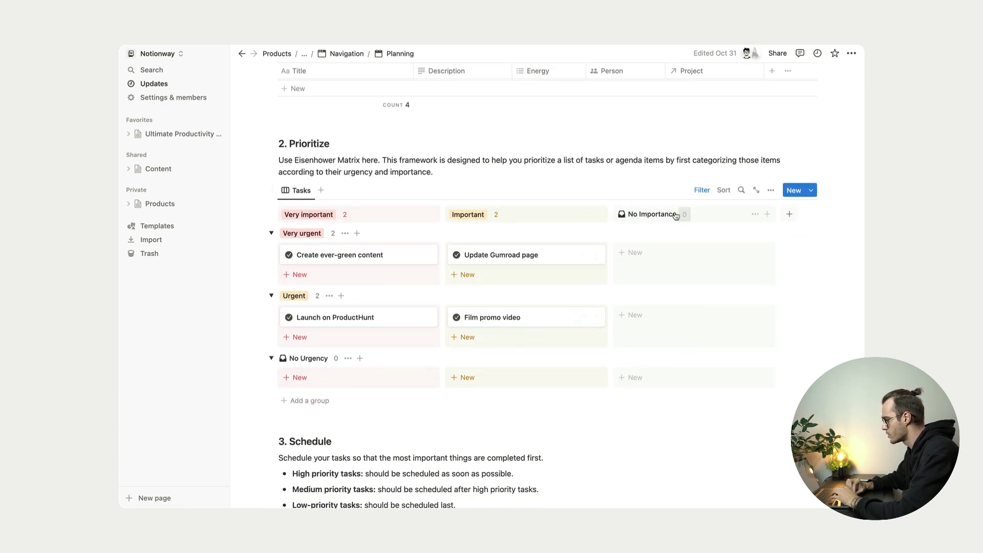
pyautogui.moveTo(353, 260); pyautogui.dragTo(670, 387)
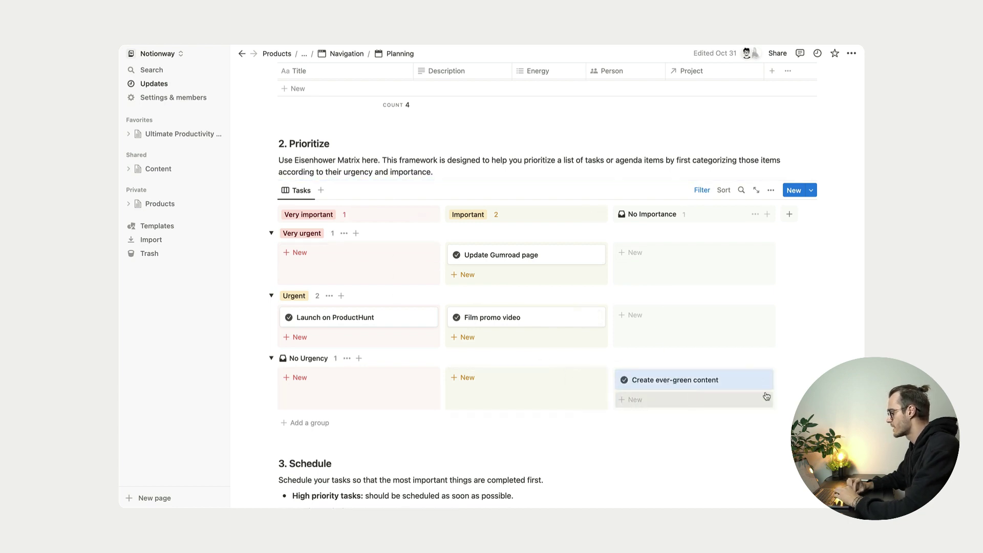
pyautogui.click(787, 384)
pyautogui.click(830, 362)
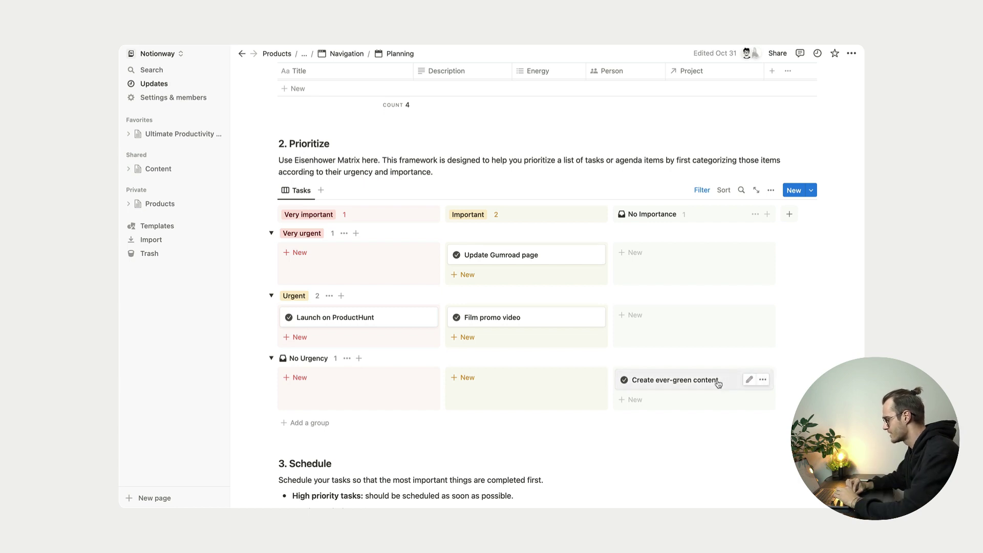
pyautogui.moveTo(719, 384); pyautogui.dragTo(424, 260)
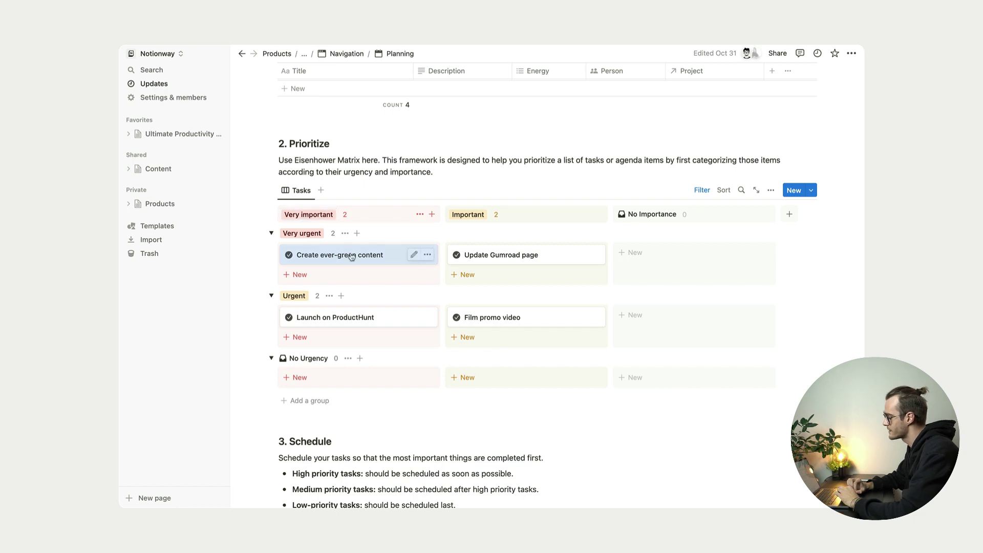
pyautogui.scroll(-2, 351, 257)
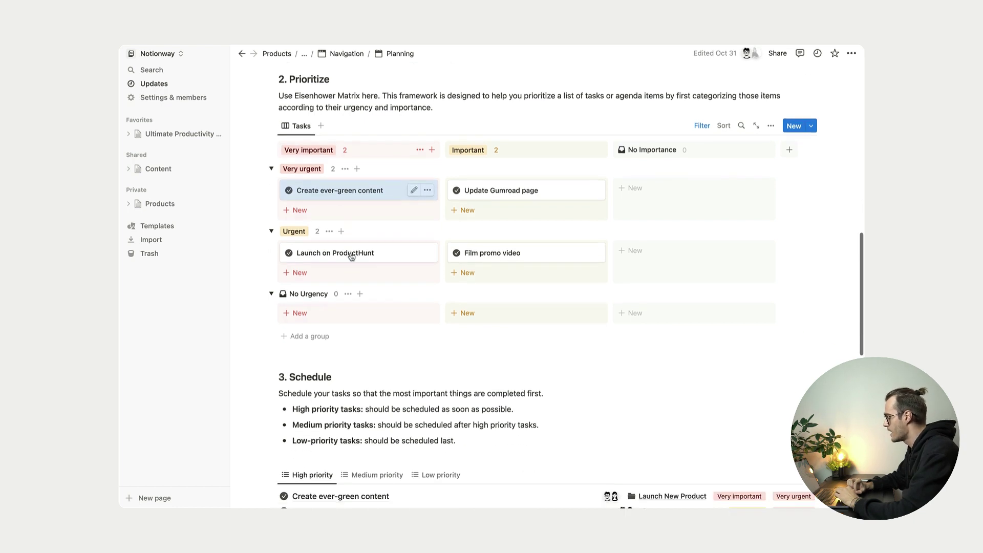
pyautogui.scroll(-2, 351, 256)
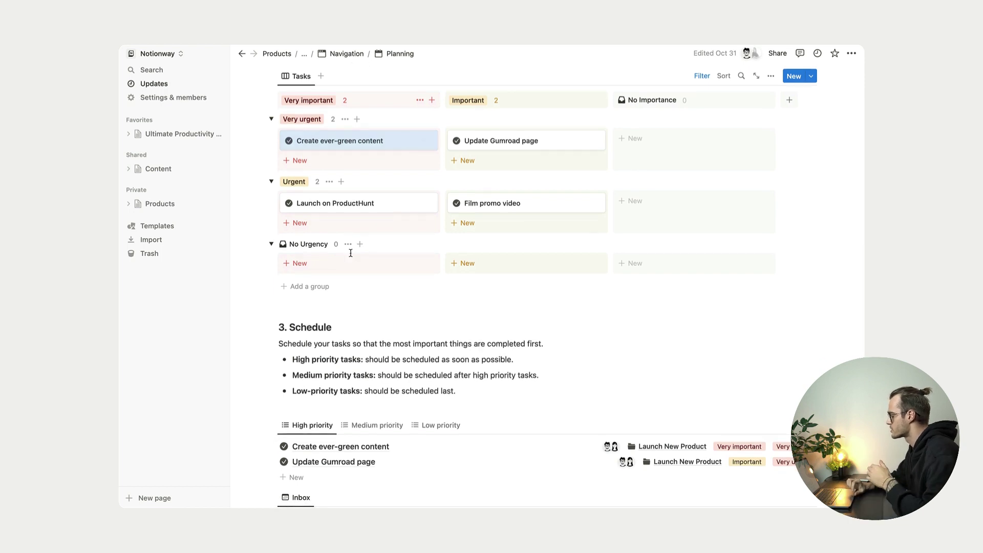
pyautogui.scroll(-1, 351, 253)
pyautogui.scroll(-5, 351, 253)
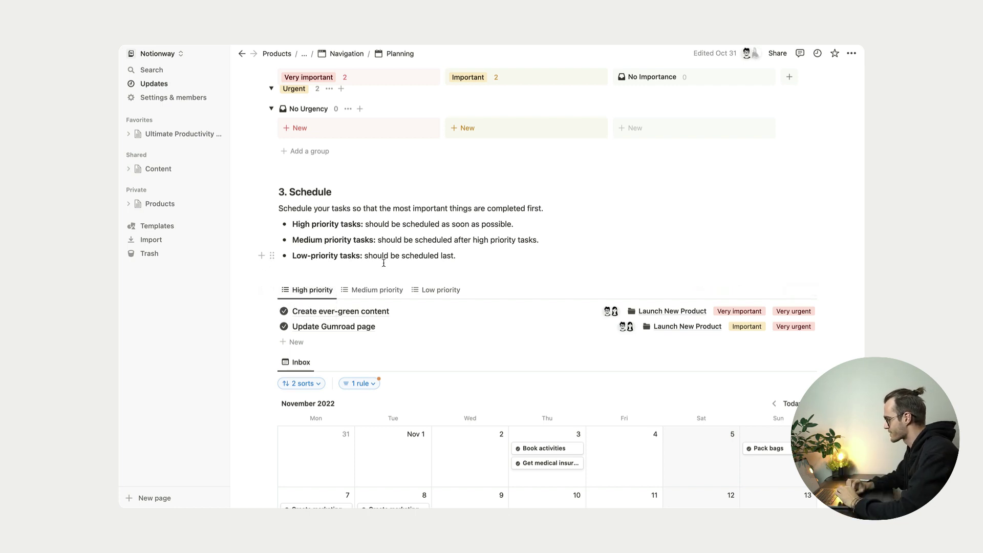
pyautogui.scroll(-1, 383, 261)
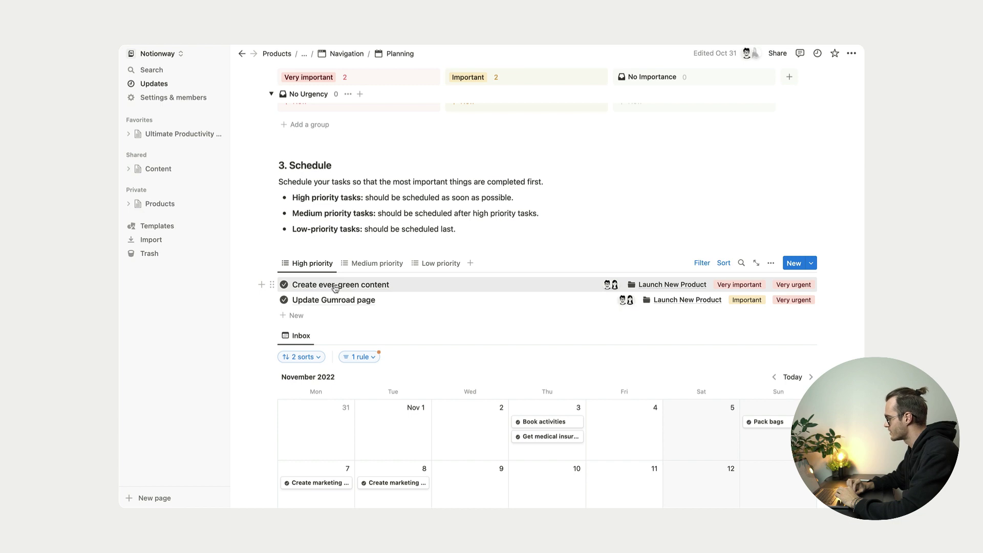
pyautogui.scroll(-1, 344, 289)
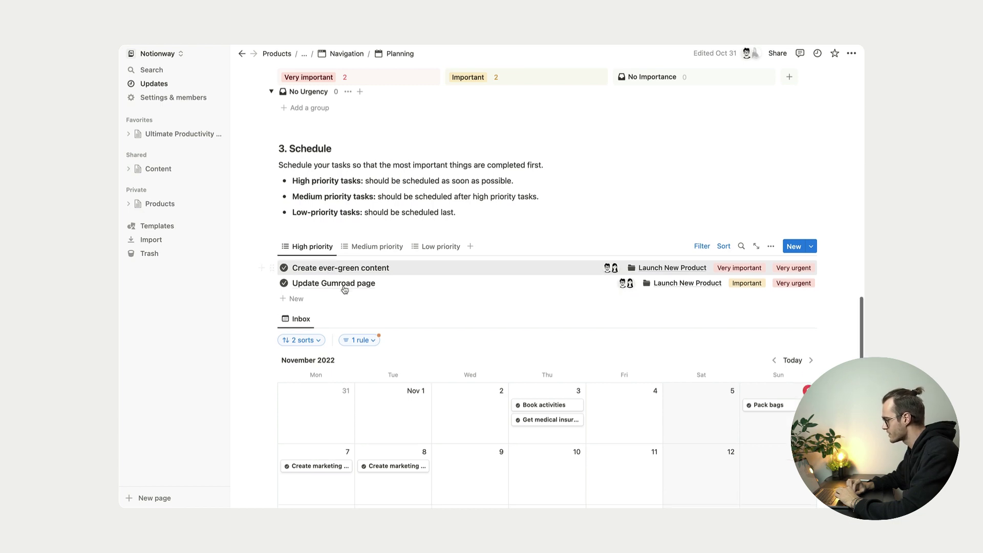
pyautogui.scroll(-1, 326, 269)
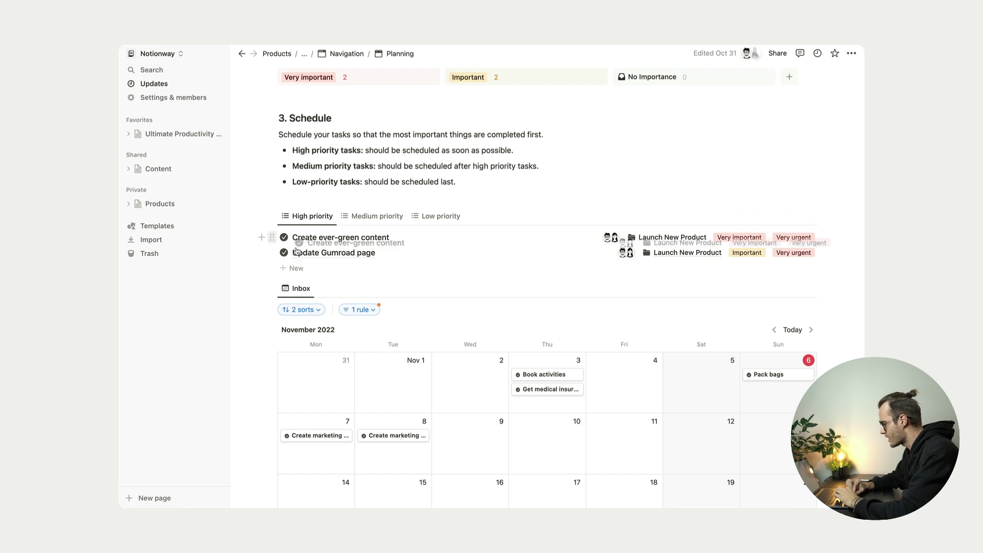
pyautogui.moveTo(272, 237); pyautogui.dragTo(328, 445)
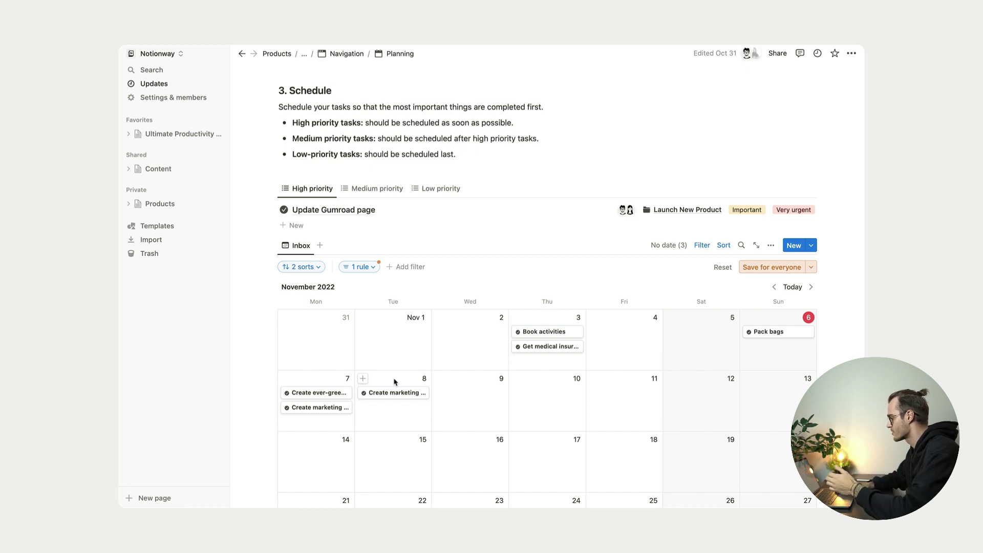
pyautogui.hotkey('ctrl', 'z')
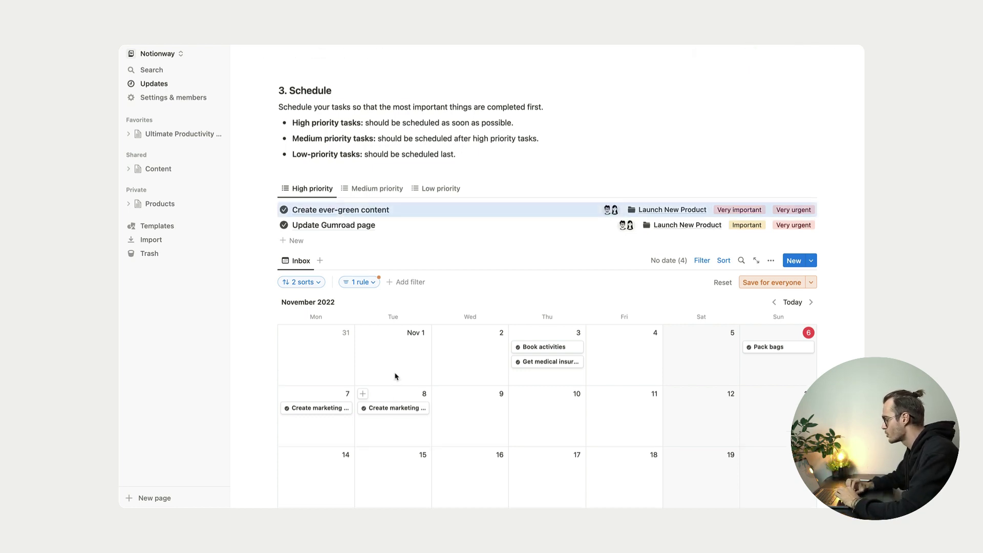
pyautogui.scroll(20, 403, 284)
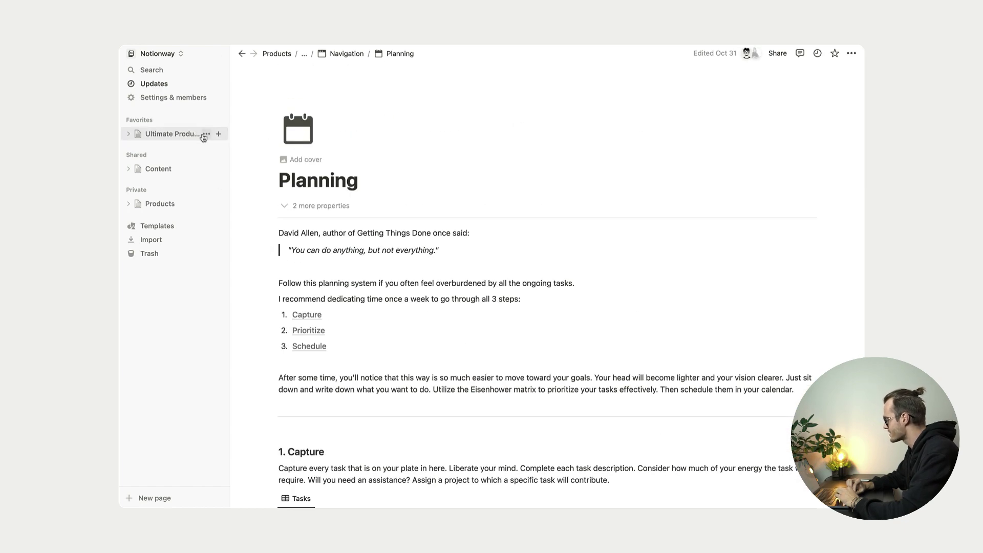
# Go to the Ultimate Productivity System favorite and open 'Ultimate Productivity System (aesthetic)'
pyautogui.click(180, 139)
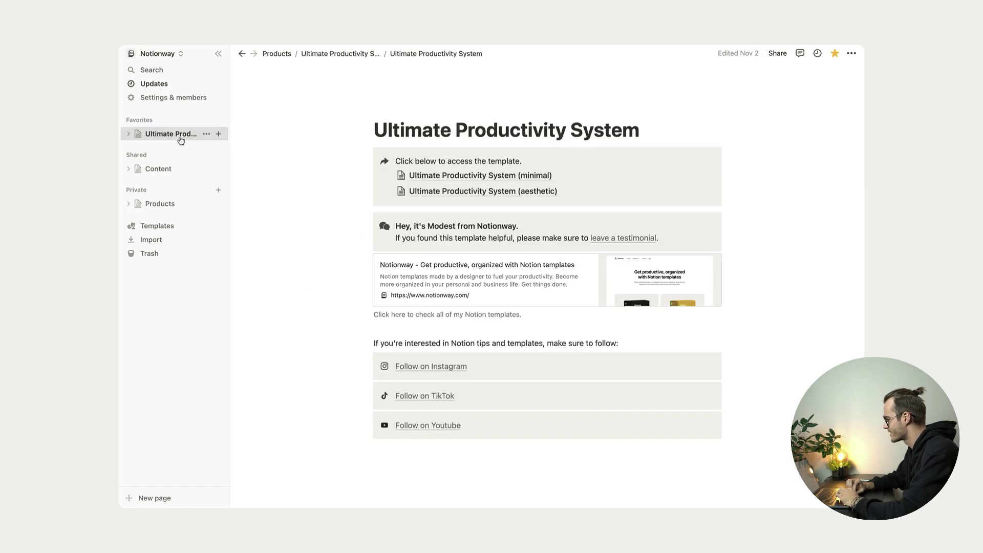
pyautogui.click(447, 191)
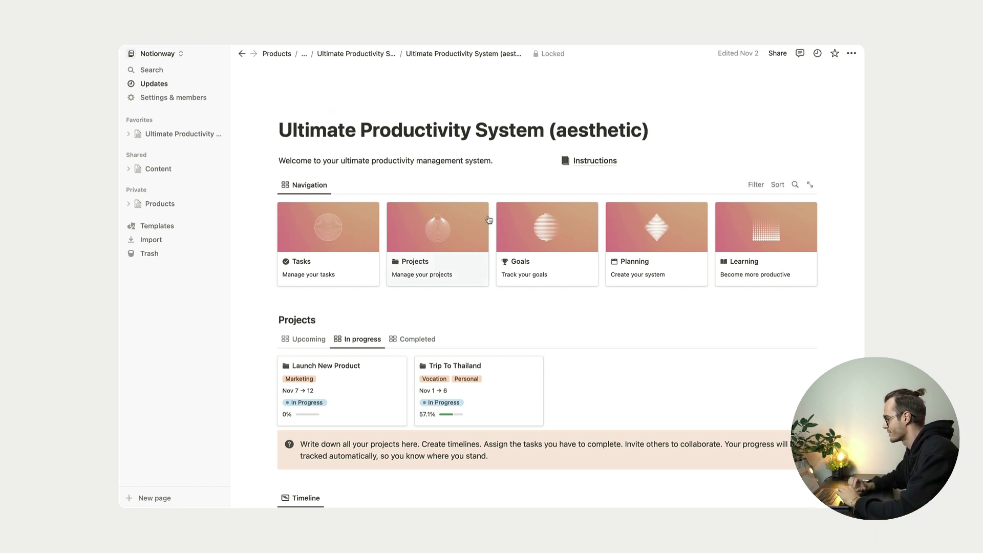
pyautogui.scroll(-10, 489, 219)
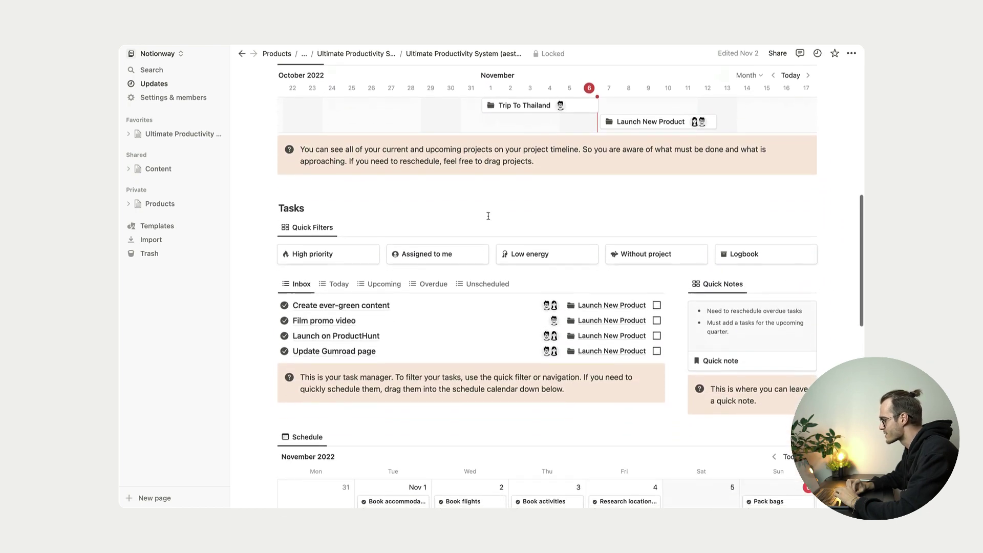
pyautogui.scroll(-10, 488, 216)
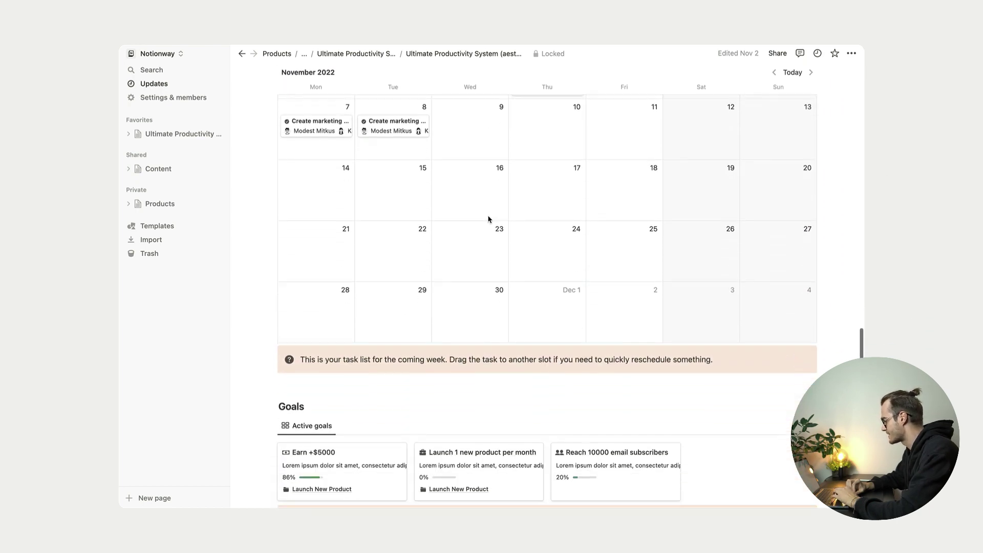
pyautogui.scroll(20, 488, 220)
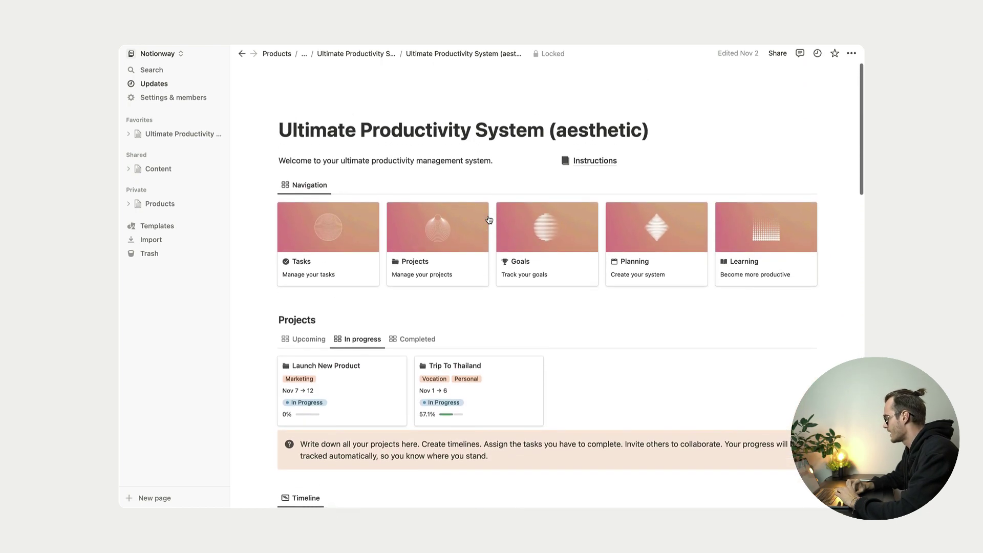